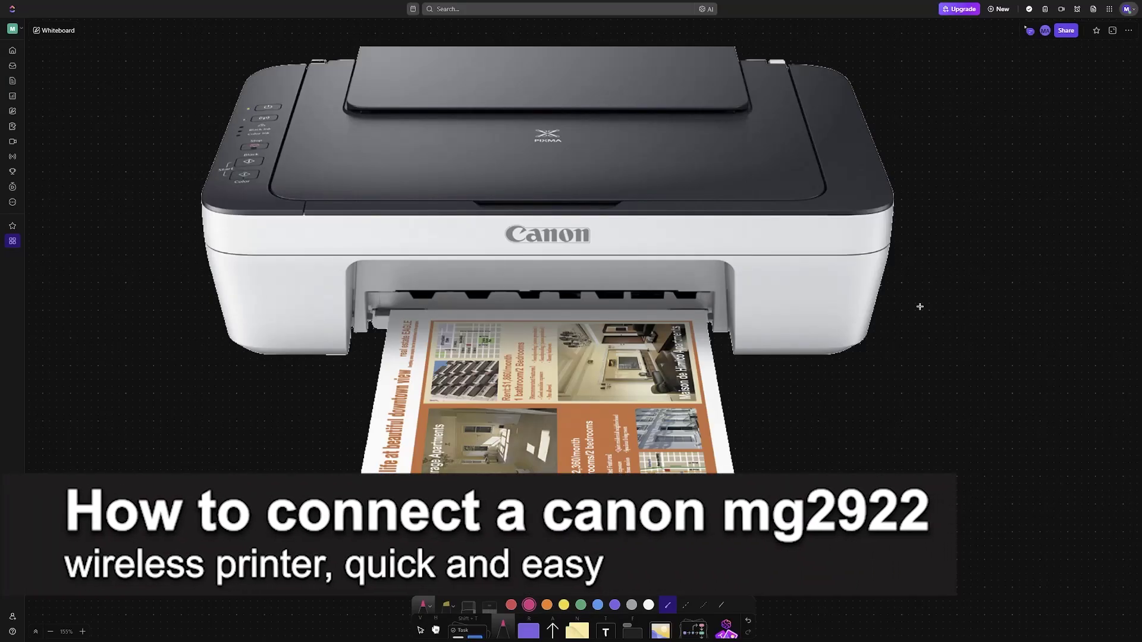
# Step: Draw a white arrow from the Canon logo to a pink MG2922 label, circling MG and underlining Canon
pyautogui.moveTo(562, 249); pyautogui.dragTo(762, 304)
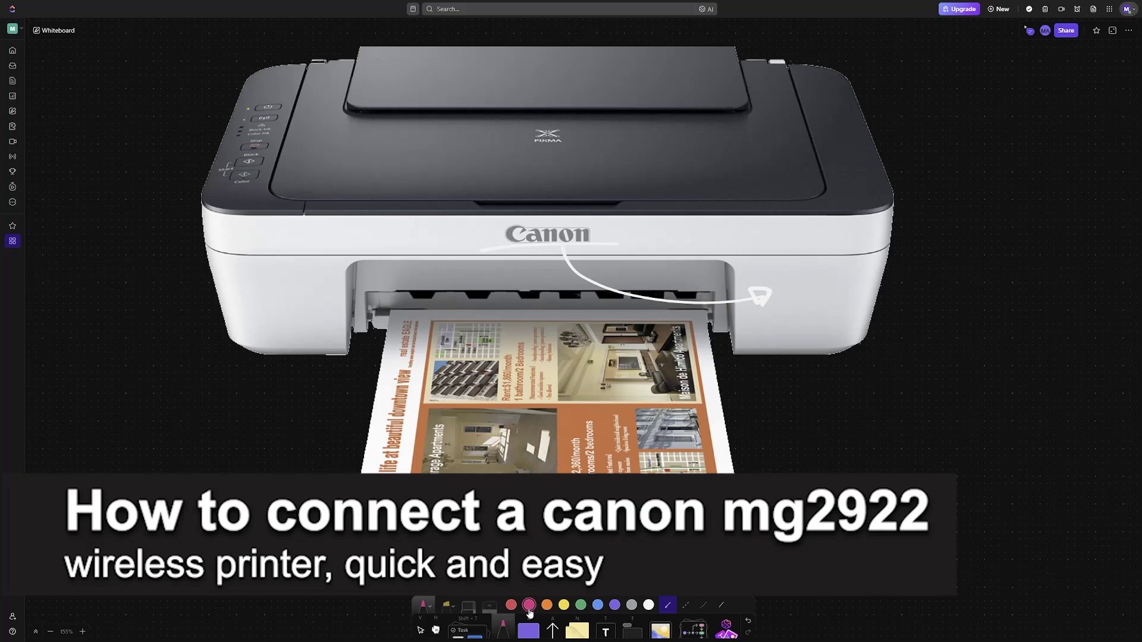
pyautogui.moveTo(774, 266)
pyautogui.mouseDown()
pyautogui.moveTo(800, 301)
pyautogui.moveTo(837, 273)
pyautogui.moveTo(862, 297)
pyautogui.moveTo(872, 283)
pyautogui.moveTo(909, 289)
pyautogui.mouseUp()
pyautogui.hotkey('ctrl', 'z')
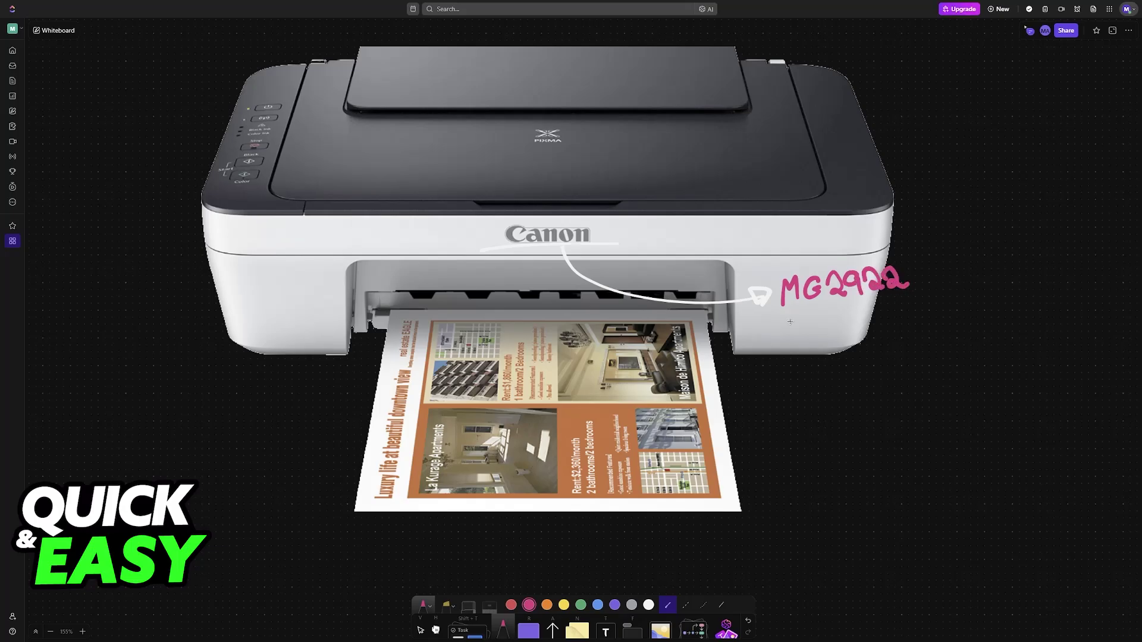
pyautogui.moveTo(775, 317); pyautogui.dragTo(898, 297)
pyautogui.moveTo(513, 252); pyautogui.dragTo(619, 249)
pyautogui.moveTo(781, 293)
pyautogui.mouseDown()
pyautogui.moveTo(832, 297)
pyautogui.moveTo(776, 286)
pyautogui.mouseUp()
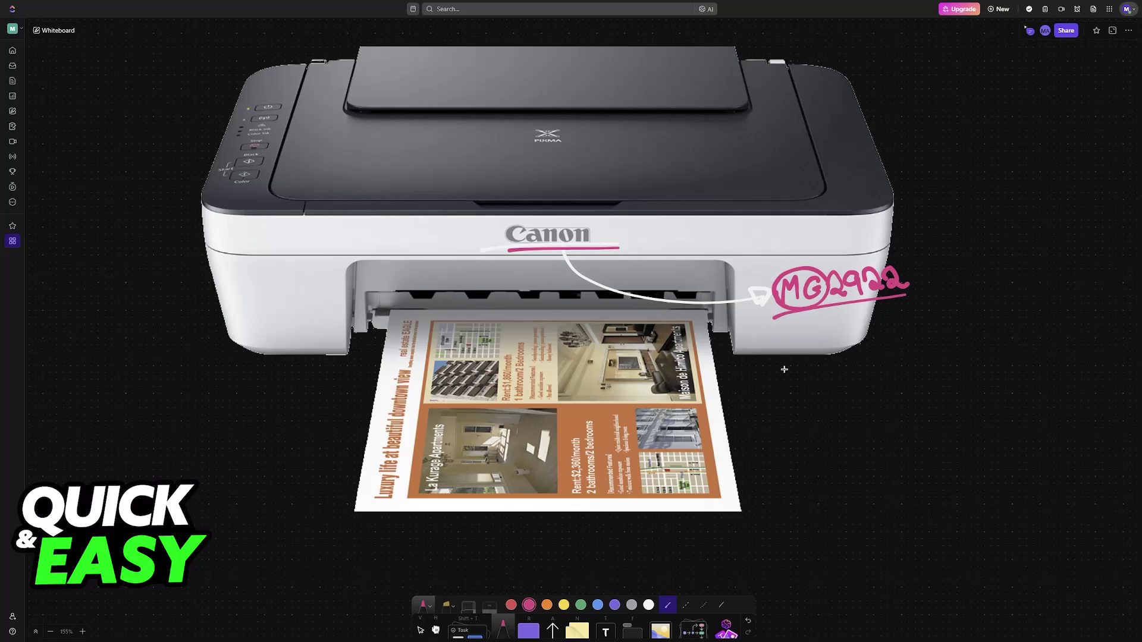
# Step: Write an underlined pink Wi-fi heading with a -PC/LAPTOP and -Mobile list beneath it
pyautogui.moveTo(783, 365)
pyautogui.mouseDown()
pyautogui.moveTo(798, 406)
pyautogui.moveTo(873, 401)
pyautogui.moveTo(897, 386)
pyautogui.moveTo(900, 402)
pyautogui.moveTo(912, 386)
pyautogui.mouseUp()
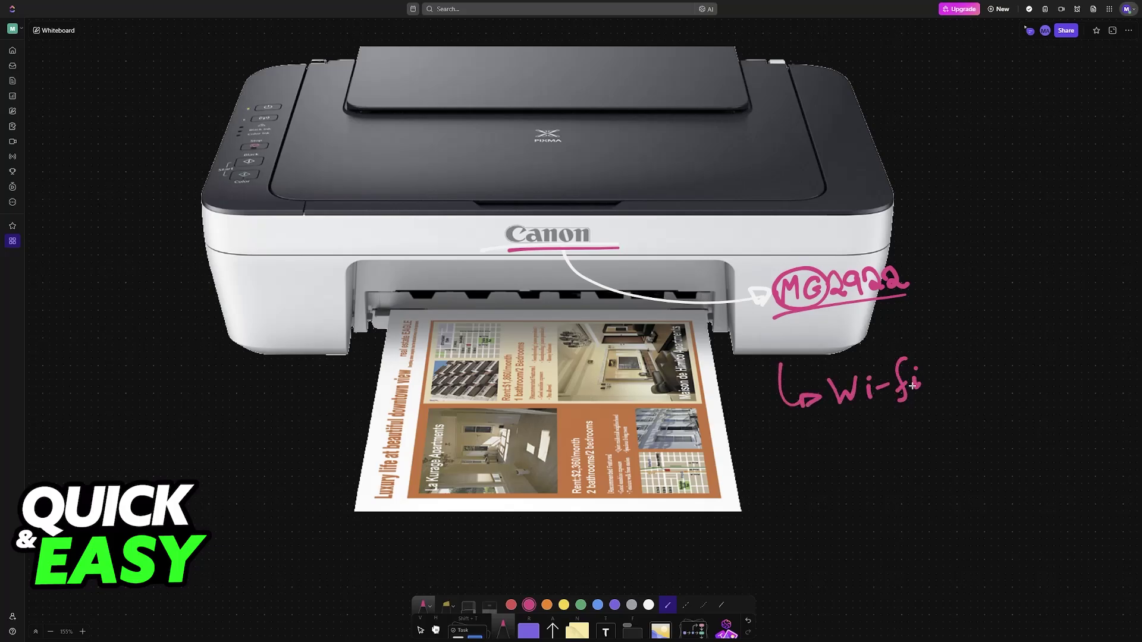
pyautogui.moveTo(823, 416); pyautogui.dragTo(937, 402)
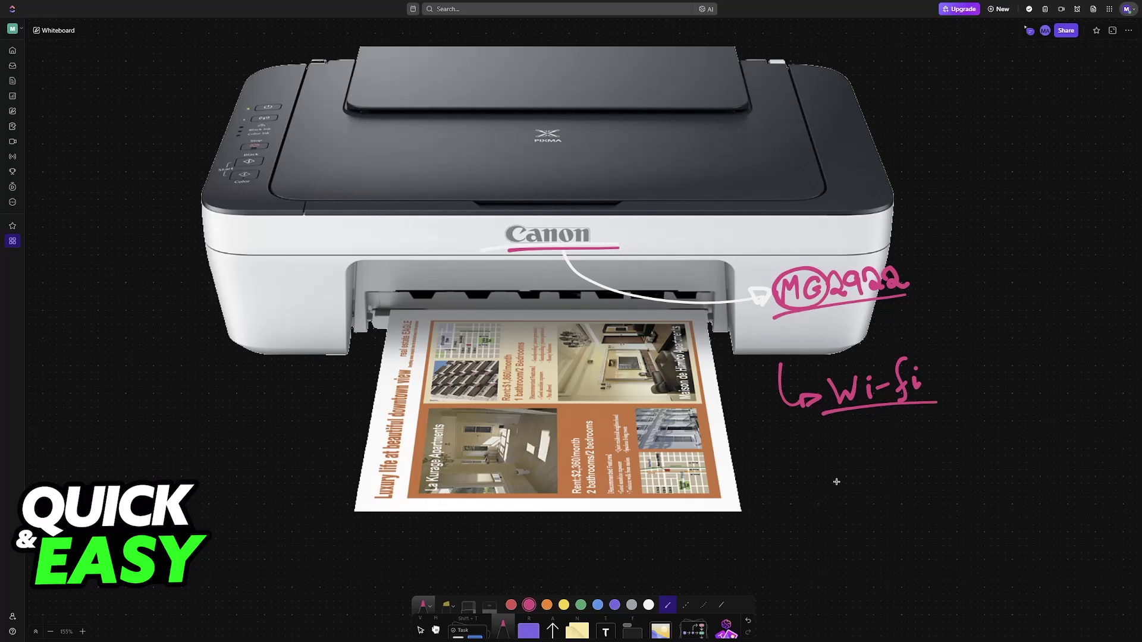
pyautogui.moveTo(765, 469)
pyautogui.mouseDown()
pyautogui.moveTo(774, 497)
pyautogui.moveTo(793, 457)
pyautogui.moveTo(832, 467)
pyautogui.mouseUp()
pyautogui.moveTo(847, 442)
pyautogui.mouseDown()
pyautogui.moveTo(867, 464)
pyautogui.moveTo(928, 433)
pyautogui.moveTo(920, 458)
pyautogui.mouseUp()
pyautogui.moveTo(932, 434); pyautogui.dragTo(937, 449)
pyautogui.moveTo(953, 450)
pyautogui.mouseDown()
pyautogui.moveTo(953, 427)
pyautogui.moveTo(955, 441)
pyautogui.mouseUp()
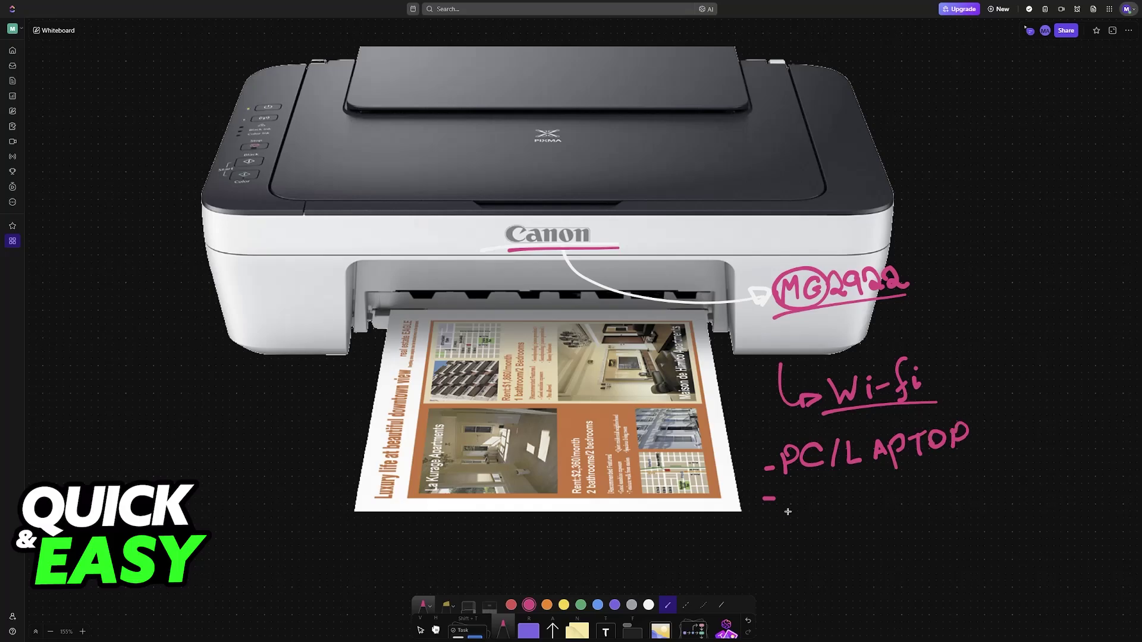
pyautogui.moveTo(785, 517)
pyautogui.mouseDown()
pyautogui.moveTo(818, 493)
pyautogui.moveTo(883, 505)
pyautogui.mouseUp()
pyautogui.scroll(-3, 862, 506)
pyautogui.scroll(-5, 804, 465)
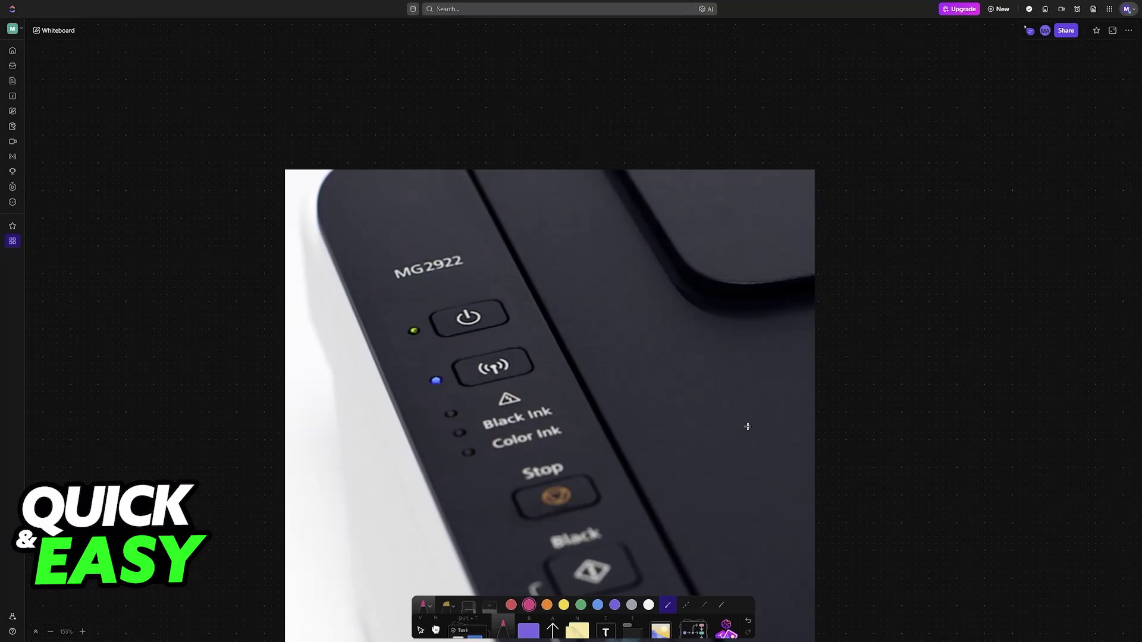
pyautogui.scroll(-2, 748, 426)
pyautogui.scroll(-2, 714, 411)
pyautogui.moveTo(419, 320)
pyautogui.mouseDown()
pyautogui.moveTo(428, 311)
pyautogui.moveTo(303, 337)
pyautogui.mouseUp()
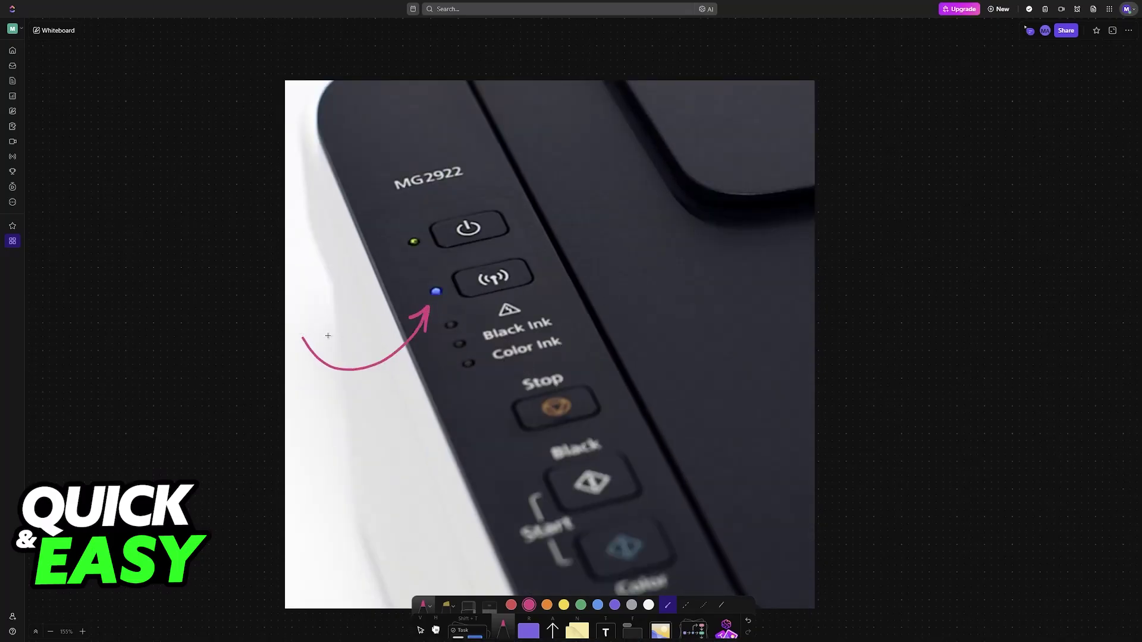
# Step: In pink, underline MG2922, circle the blue LED and sketch a Wi-Fi symbol by the wireless button
pyautogui.moveTo(414, 266); pyautogui.dragTo(555, 241)
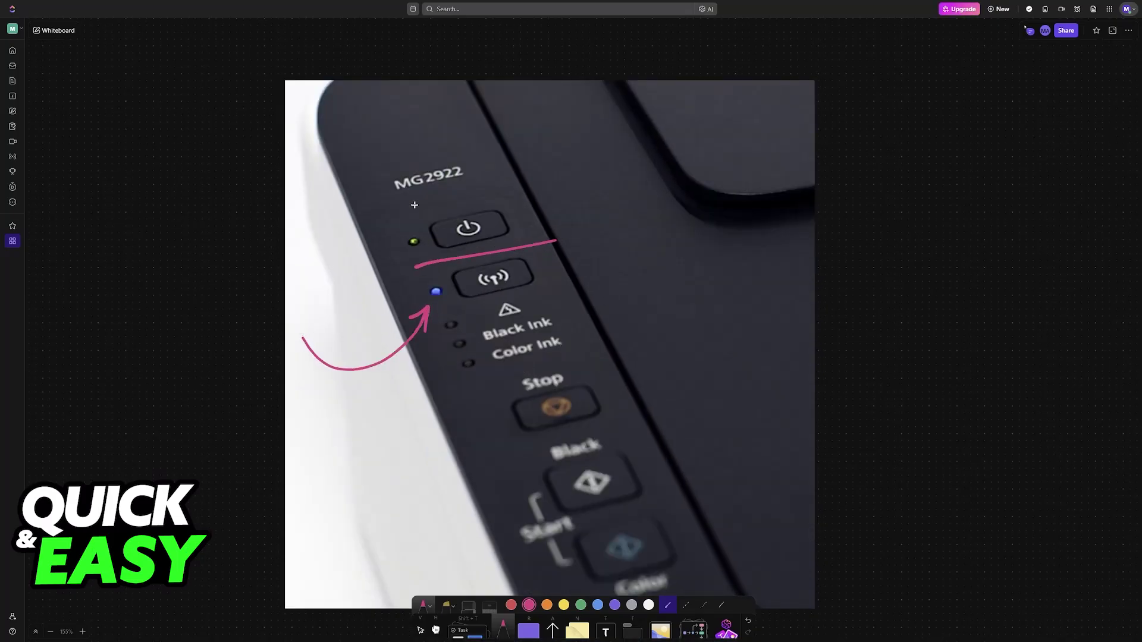
pyautogui.hotkey('ctrl', 'z')
pyautogui.moveTo(397, 200)
pyautogui.mouseDown()
pyautogui.moveTo(478, 177)
pyautogui.moveTo(518, 218)
pyautogui.moveTo(526, 295)
pyautogui.mouseUp()
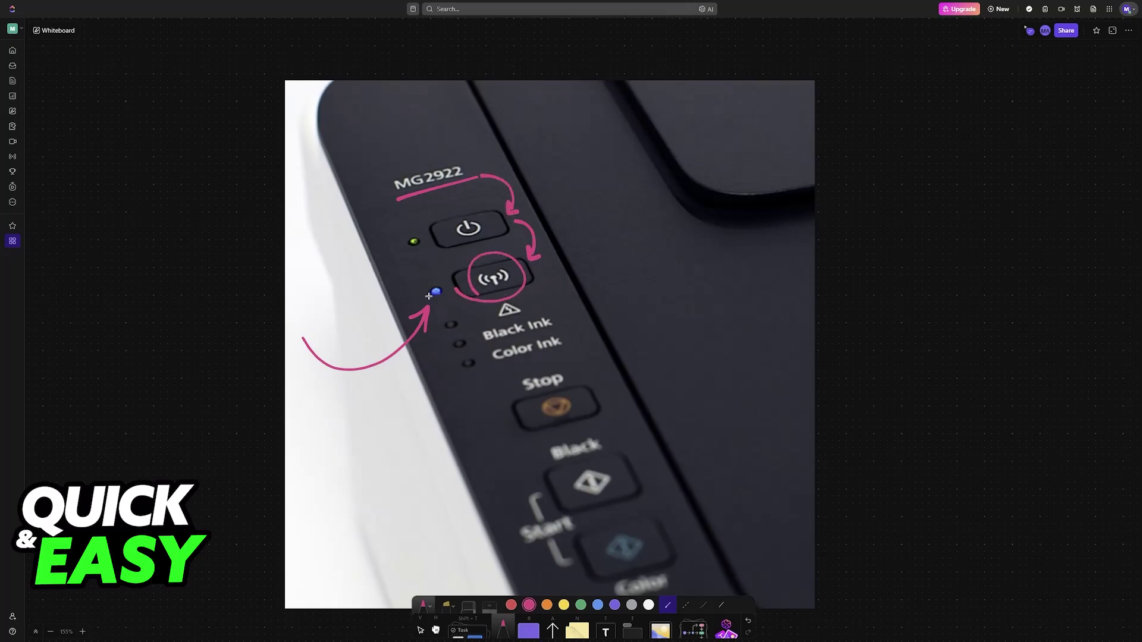
pyautogui.moveTo(429, 295); pyautogui.dragTo(447, 299)
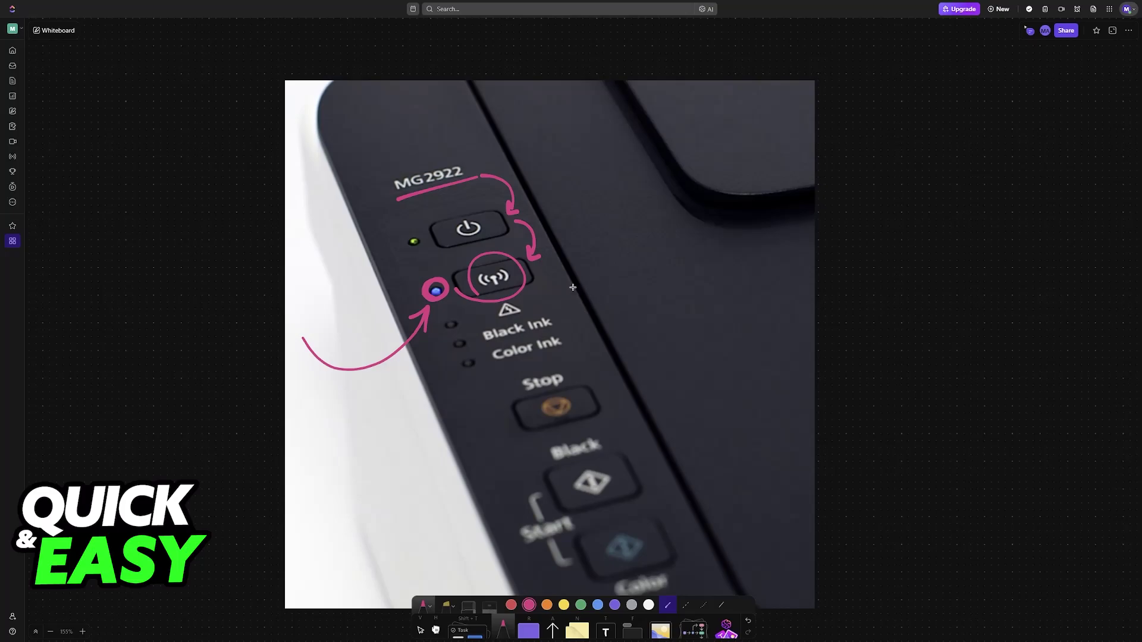
pyautogui.moveTo(548, 278)
pyautogui.mouseDown()
pyautogui.moveTo(582, 266)
pyautogui.moveTo(546, 269)
pyautogui.moveTo(549, 277)
pyautogui.mouseUp()
pyautogui.hotkey('ctrl', 'z')
pyautogui.scroll(-1, 549, 277)
pyautogui.scroll(-5, 749, 359)
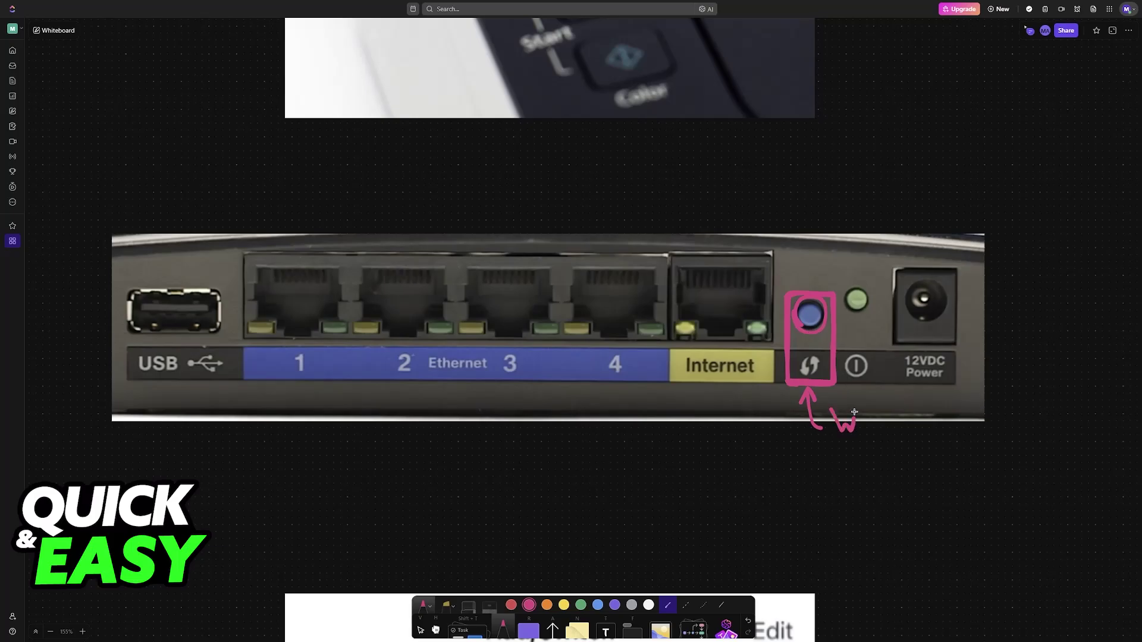
# Step: Write WPS beside the arrow, then strike pink diagonals through the boxed WPS button and label
pyautogui.moveTo(832, 411)
pyautogui.mouseDown()
pyautogui.moveTo(859, 411)
pyautogui.moveTo(881, 434)
pyautogui.moveTo(834, 444)
pyautogui.mouseUp()
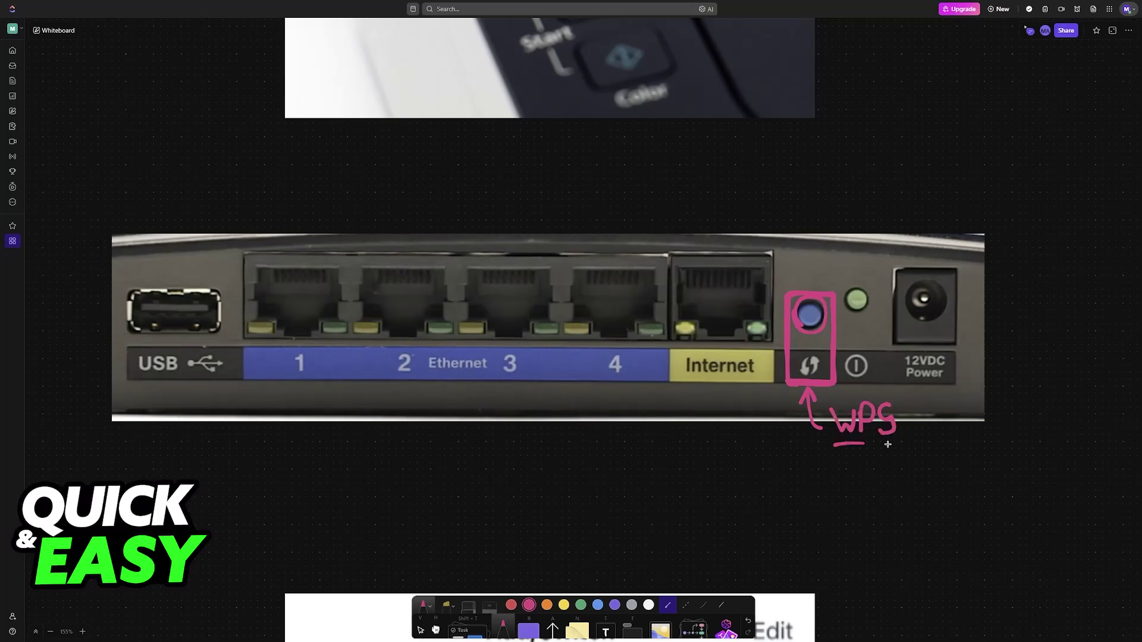
pyautogui.moveTo(766, 389); pyautogui.dragTo(851, 263)
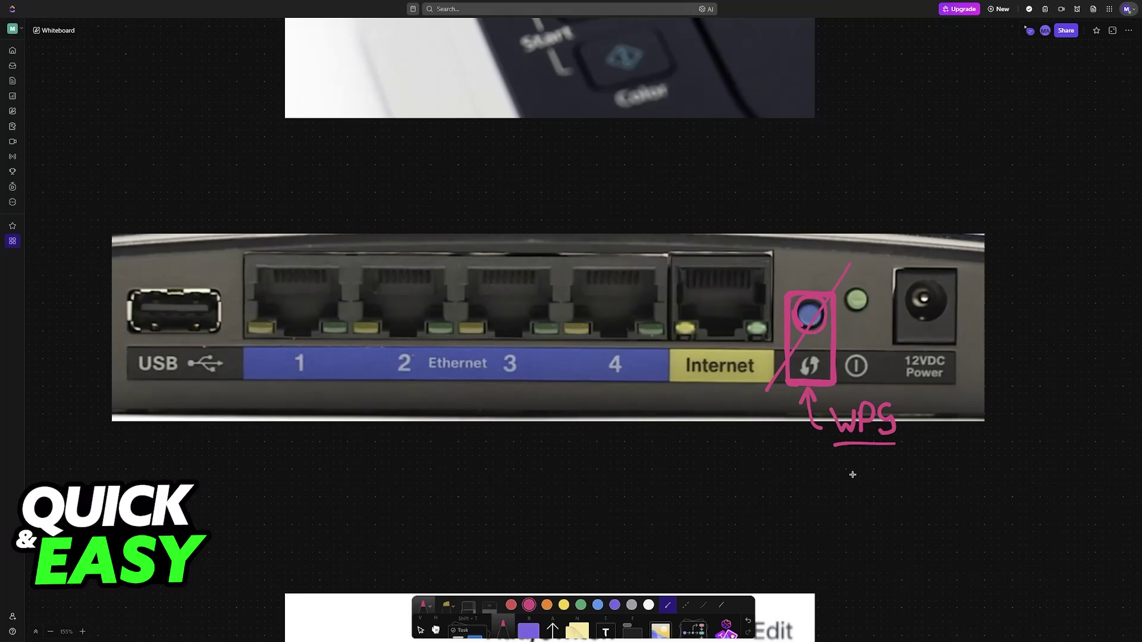
pyautogui.moveTo(836, 480); pyautogui.dragTo(892, 379)
pyautogui.scroll(-10, 820, 378)
pyautogui.scroll(-3, 645, 416)
pyautogui.scroll(-5, 645, 416)
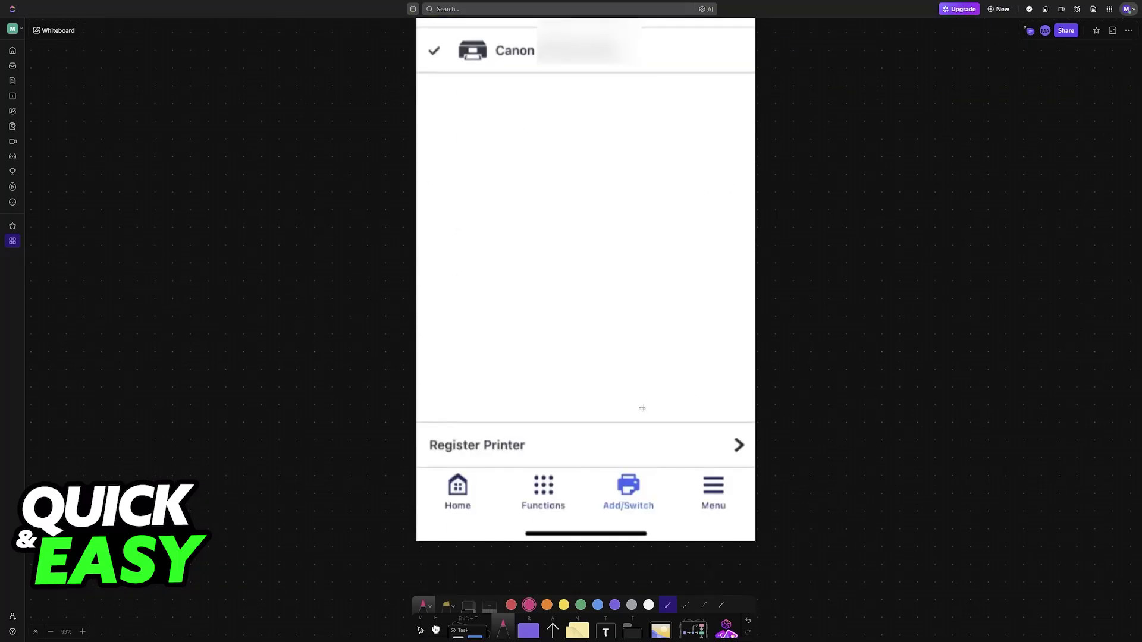
pyautogui.scroll(-10, 640, 408)
pyautogui.scroll(-2, 641, 408)
pyautogui.scroll(-2, 637, 401)
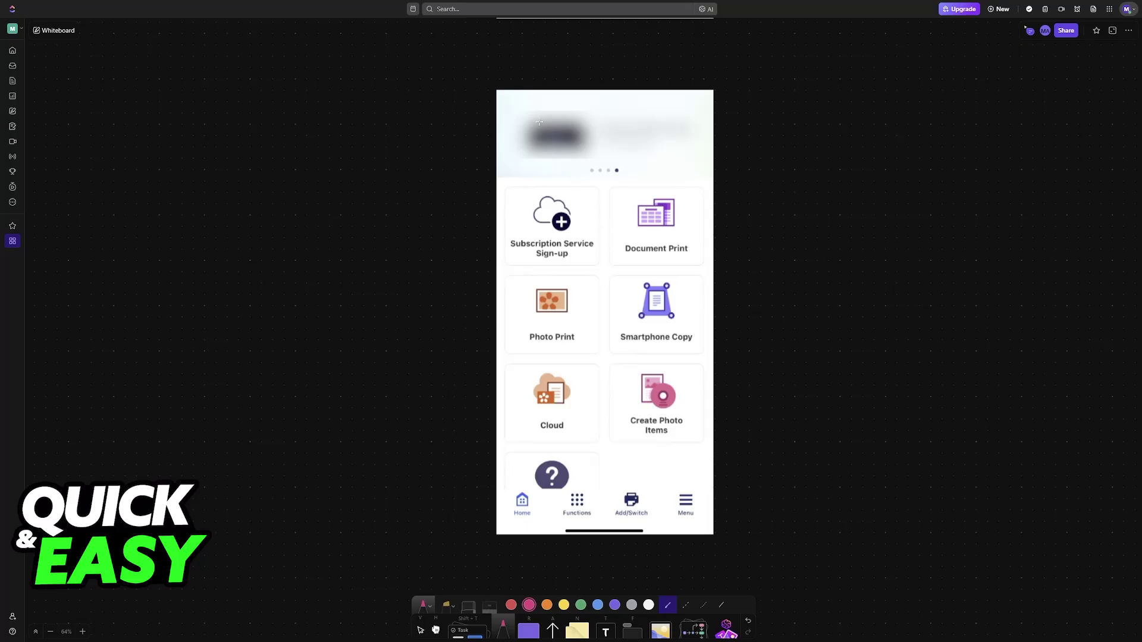
# Step: Write an underlined CANON PRINT heading over the app banner
pyautogui.moveTo(535, 98)
pyautogui.mouseDown()
pyautogui.moveTo(524, 135)
pyautogui.moveTo(555, 134)
pyautogui.moveTo(570, 97)
pyautogui.moveTo(603, 98)
pyautogui.moveTo(620, 136)
pyautogui.mouseUp()
pyautogui.moveTo(621, 97)
pyautogui.mouseDown()
pyautogui.moveTo(623, 119)
pyautogui.moveTo(624, 109)
pyautogui.moveTo(648, 133)
pyautogui.moveTo(668, 107)
pyautogui.moveTo(675, 137)
pyautogui.mouseUp()
pyautogui.moveTo(511, 146); pyautogui.dragTo(693, 143)
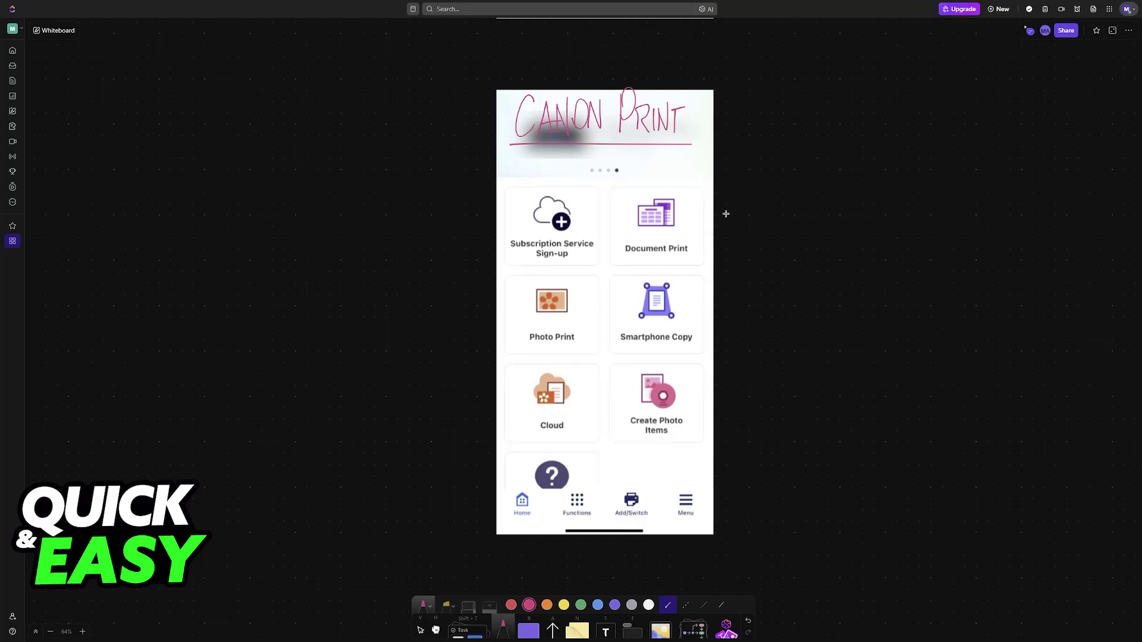
pyautogui.scroll(3, 702, 347)
pyautogui.scroll(3, 702, 348)
pyautogui.scroll(-7, 702, 348)
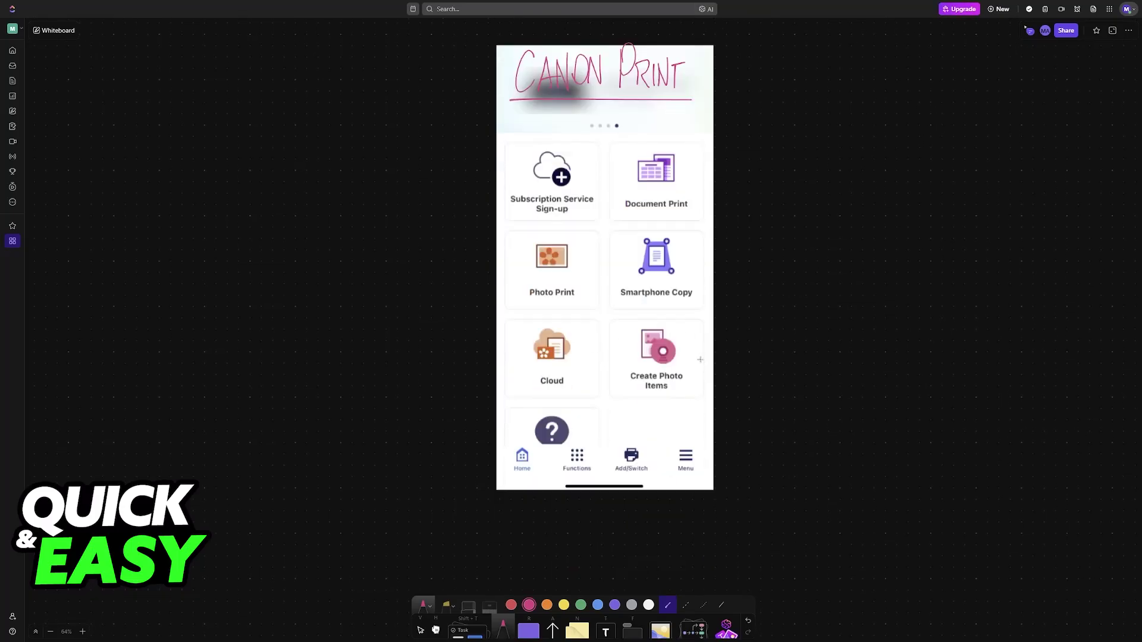
pyautogui.scroll(7, 696, 345)
pyautogui.scroll(1, 695, 346)
pyautogui.moveTo(628, 320); pyautogui.dragTo(615, 315)
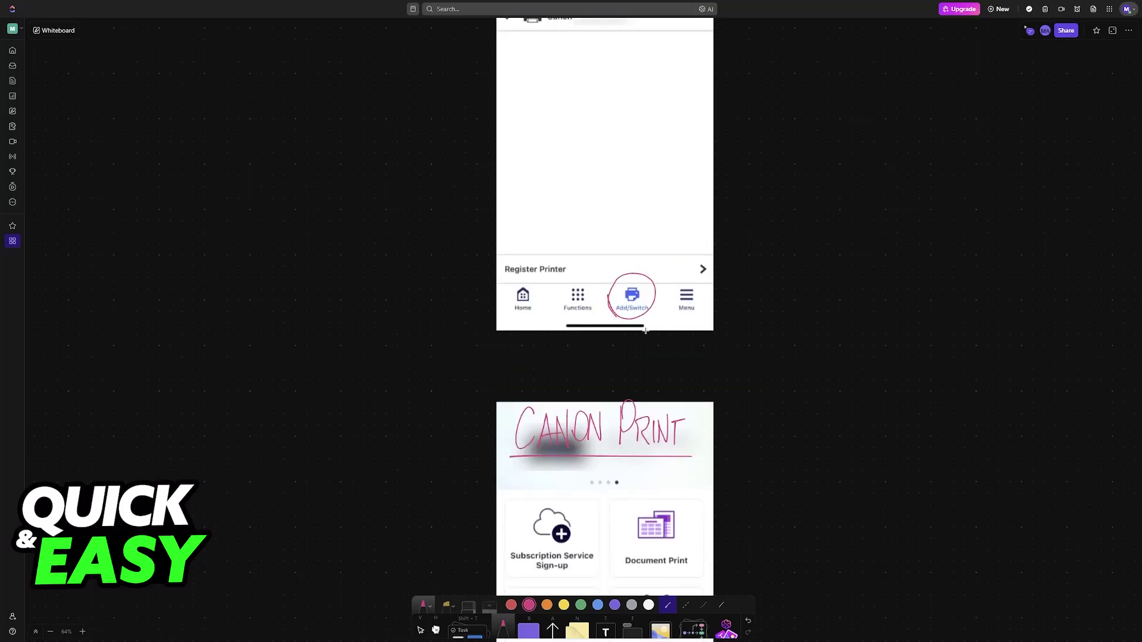
pyautogui.scroll(5, 655, 408)
pyautogui.scroll(-2, 655, 408)
pyautogui.moveTo(628, 444)
pyautogui.mouseDown()
pyautogui.moveTo(597, 248)
pyautogui.moveTo(588, 255)
pyautogui.moveTo(610, 242)
pyautogui.moveTo(601, 211)
pyautogui.moveTo(678, 204)
pyautogui.mouseUp()
pyautogui.moveTo(572, 222); pyautogui.dragTo(669, 222)
pyautogui.scroll(-7, 712, 269)
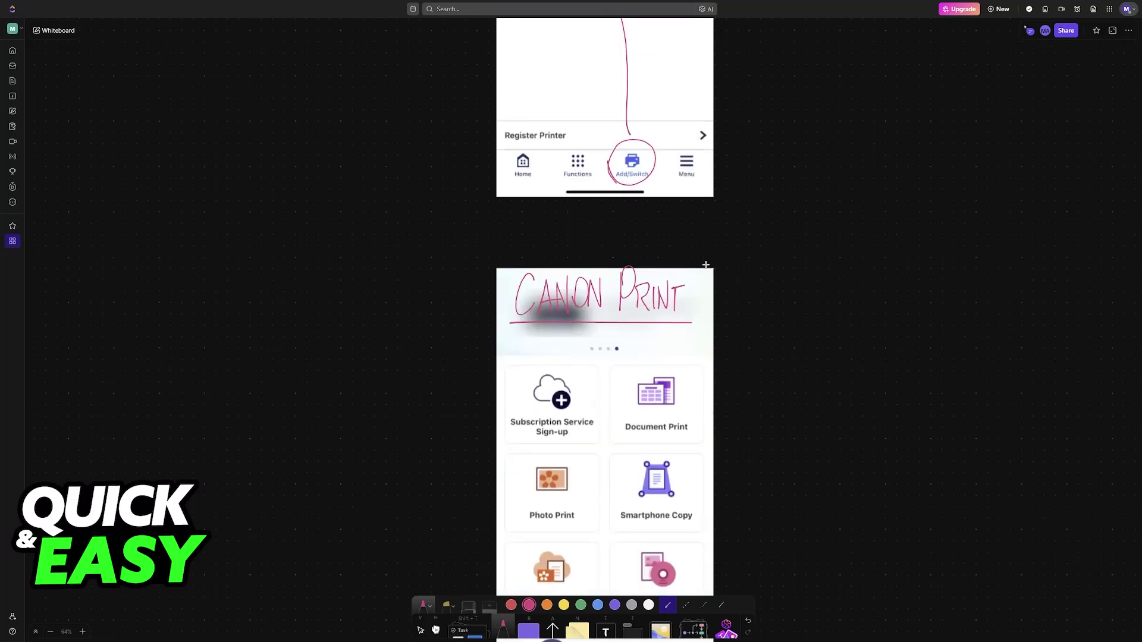
pyautogui.scroll(-2, 712, 269)
pyautogui.scroll(-1, 712, 269)
# Step: Circle the Wi-Fi symbol, add a curved arrow to Photo Print, and exit full screen
pyautogui.moveTo(732, 279)
pyautogui.mouseDown()
pyautogui.moveTo(760, 277)
pyautogui.moveTo(724, 281)
pyautogui.mouseUp()
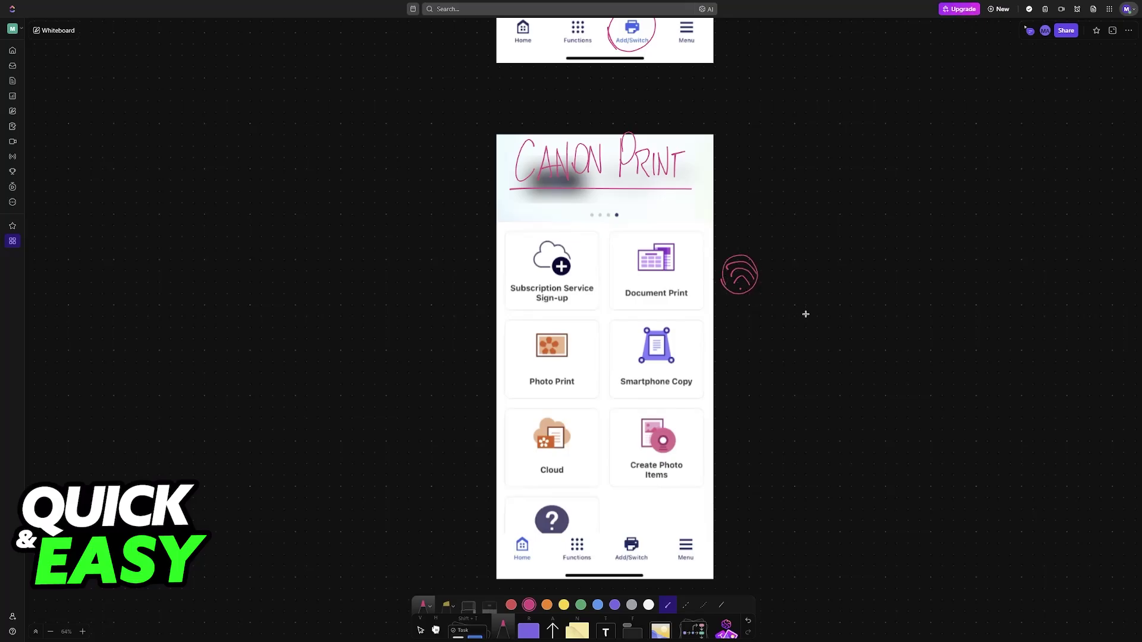
pyautogui.scroll(-4, 790, 327)
pyautogui.scroll(4, 790, 327)
pyautogui.moveTo(453, 379)
pyautogui.mouseDown()
pyautogui.moveTo(478, 361)
pyautogui.moveTo(395, 335)
pyautogui.mouseUp()
pyautogui.scroll(3, 679, 280)
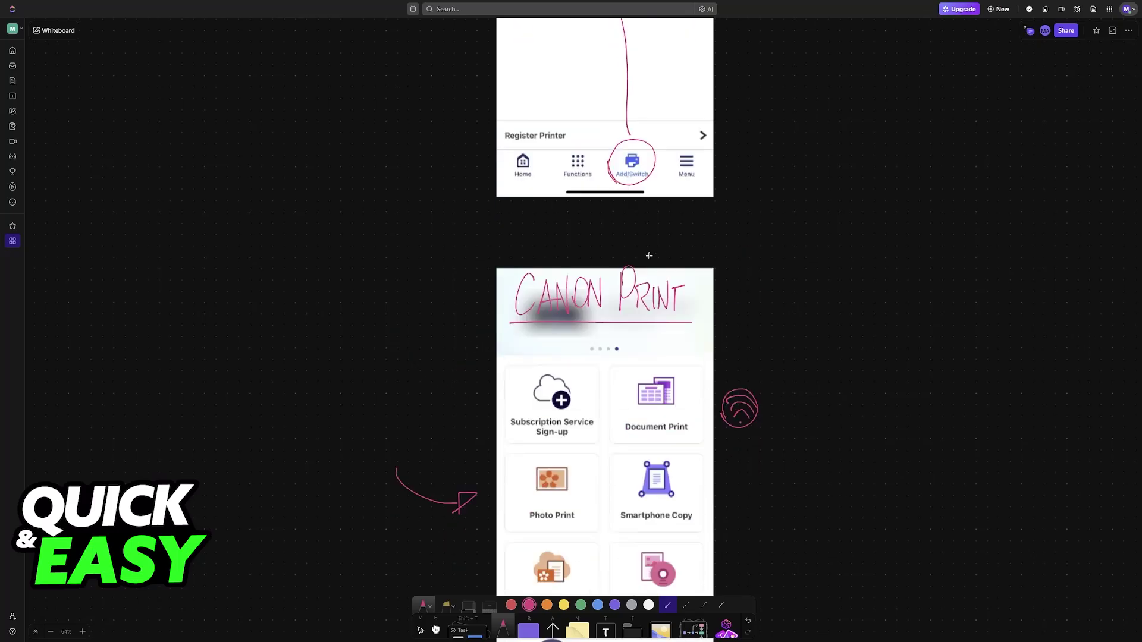
pyautogui.scroll(5, 648, 255)
pyautogui.scroll(5, 625, 259)
pyautogui.scroll(5, 606, 264)
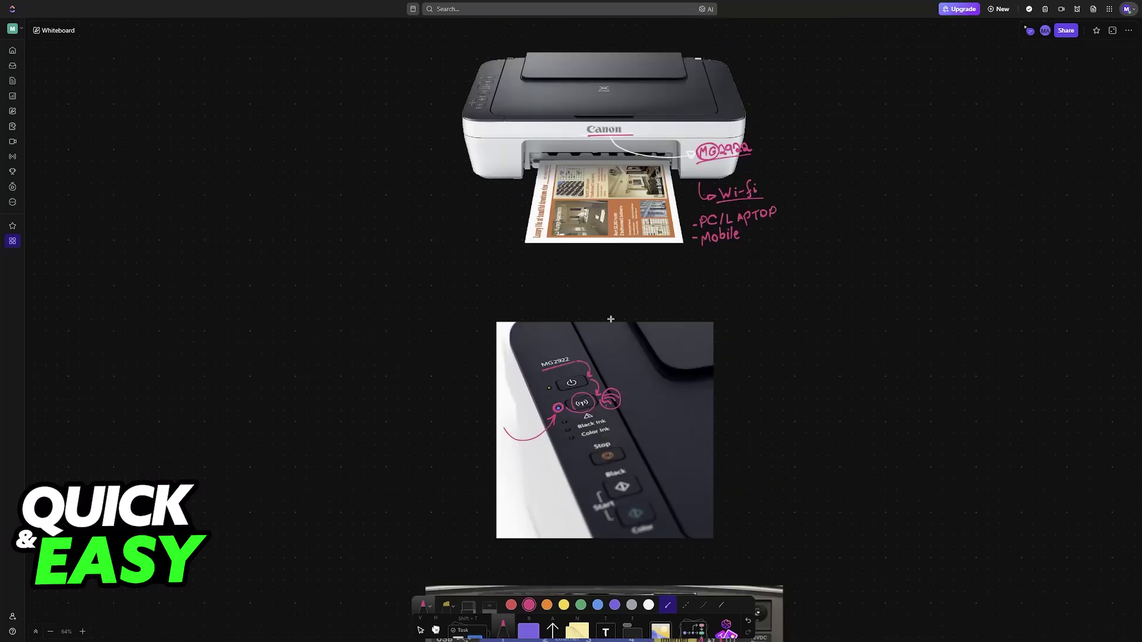
pyautogui.click(572, 27)
# Step: On the PIXMA MG2922 support page, reopen Software & Drivers and check the OS and version choices
pyautogui.click(209, 16)
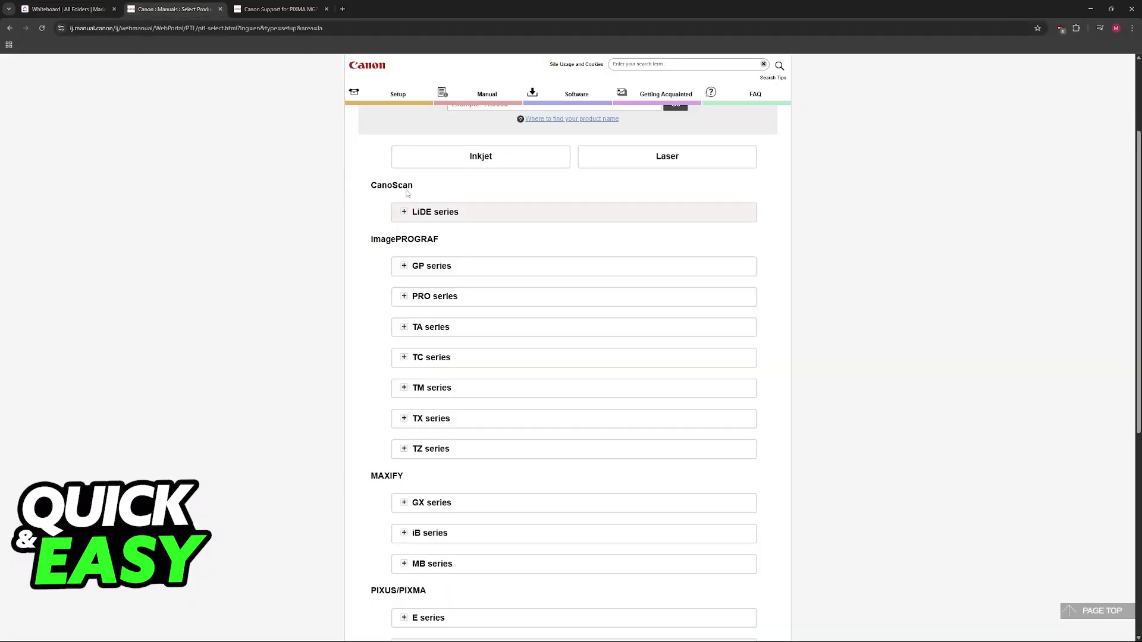
pyautogui.hotkey('ctrl', 'Tab')
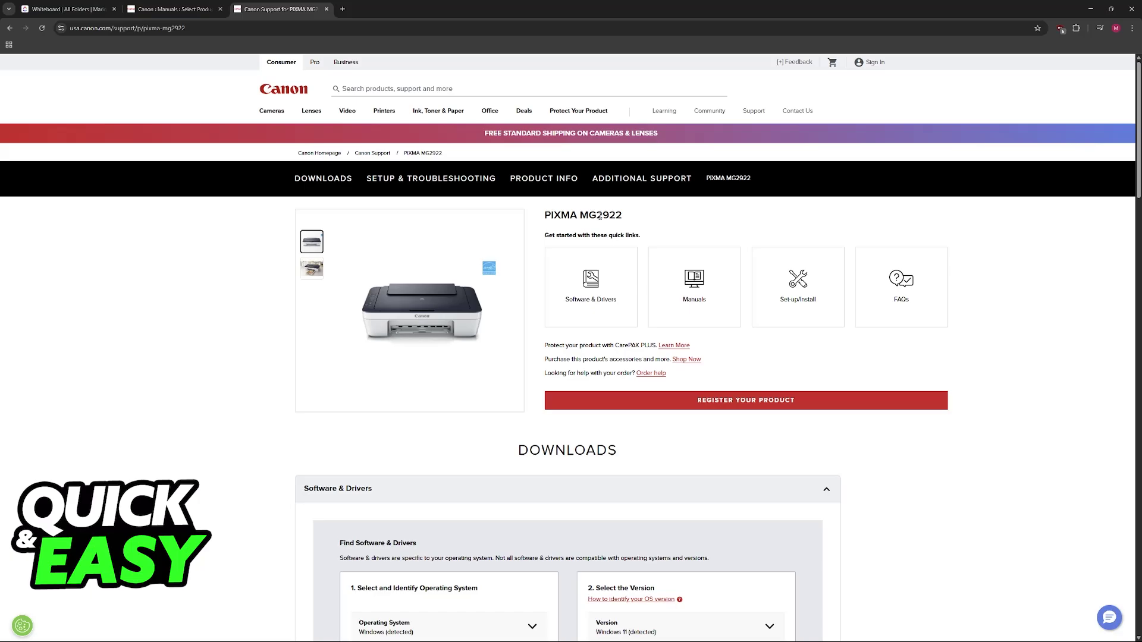
pyautogui.scroll(-3, 619, 373)
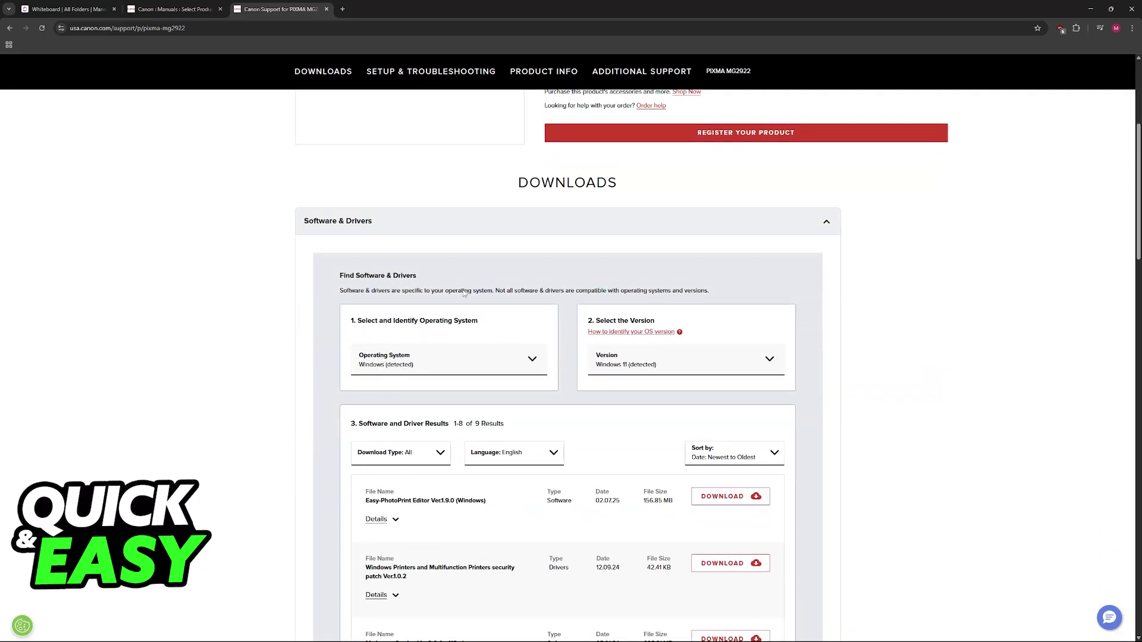
pyautogui.scroll(2, 633, 345)
pyautogui.click(635, 355)
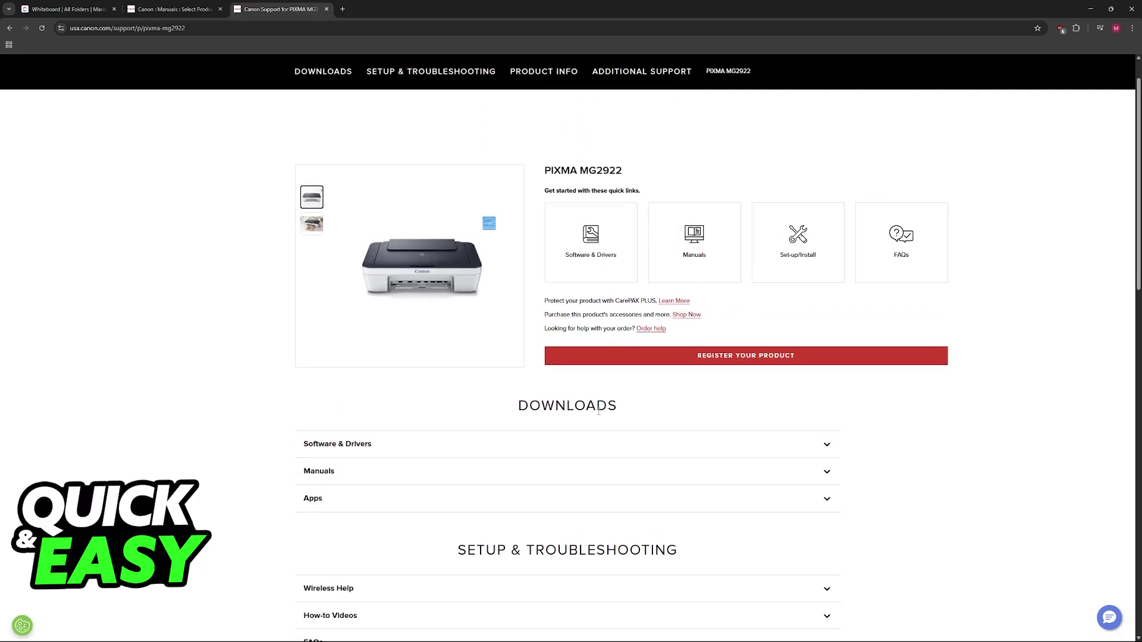
pyautogui.click(613, 440)
pyautogui.scroll(-3, 535, 375)
pyautogui.click(418, 315)
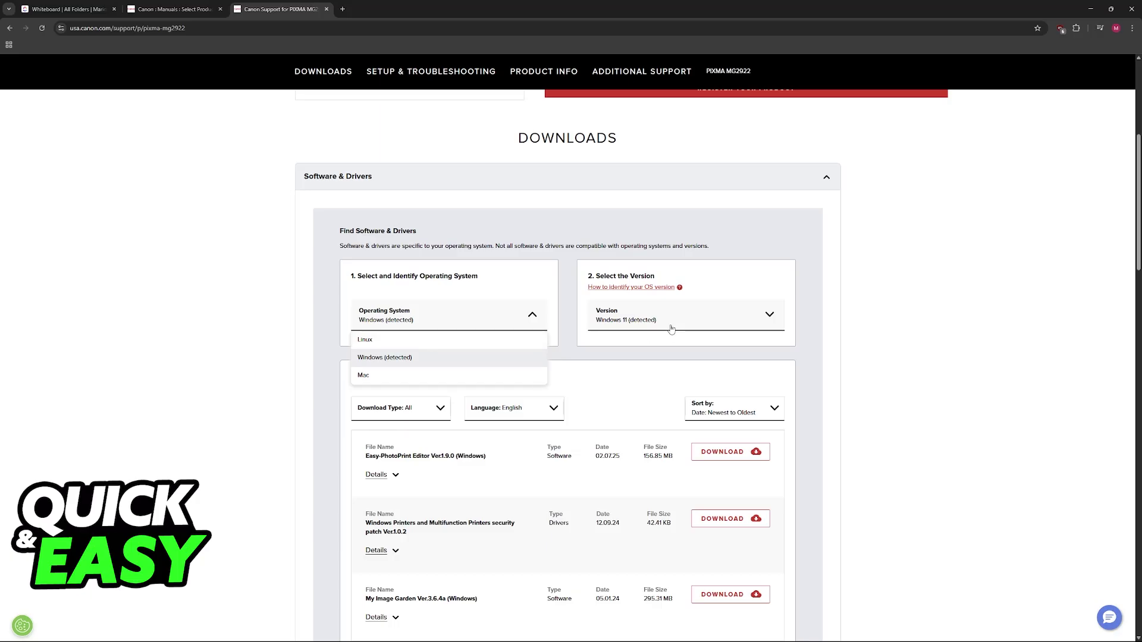
pyautogui.click(671, 328)
pyautogui.click(532, 335)
pyautogui.scroll(-1, 540, 299)
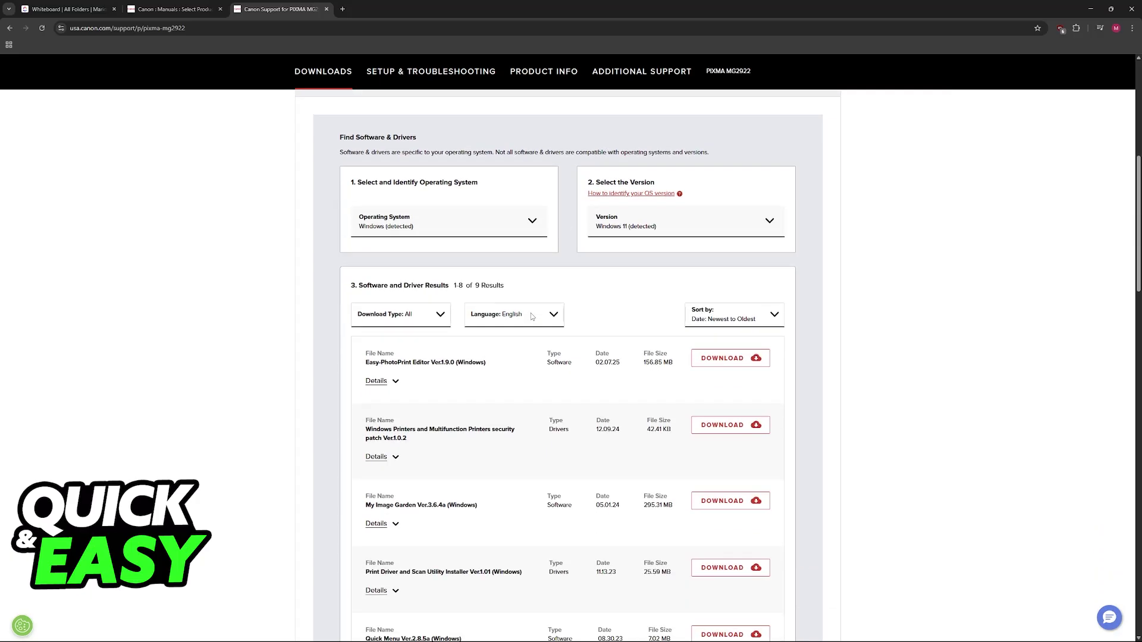
pyautogui.scroll(-2, 432, 286)
pyautogui.scroll(-1, 474, 363)
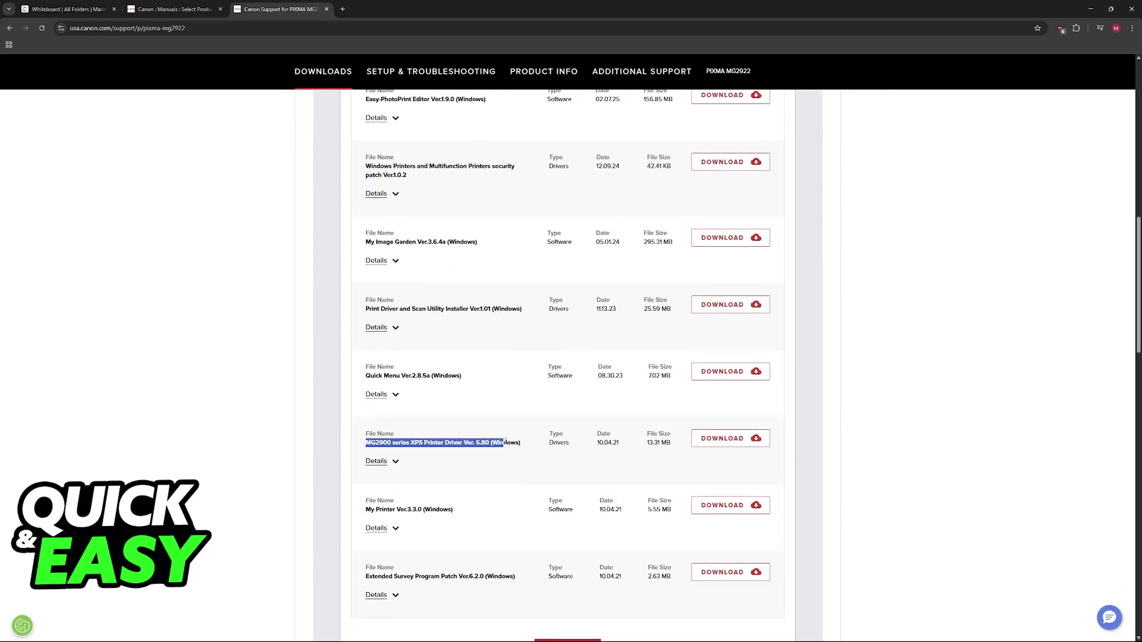
# Step: Review the MG2900 series XPS Printer Driver and Print Driver and Scan Utility Installer entries
pyautogui.moveTo(362, 450); pyautogui.dragTo(526, 445)
pyautogui.click(641, 441)
pyautogui.scroll(2, 642, 441)
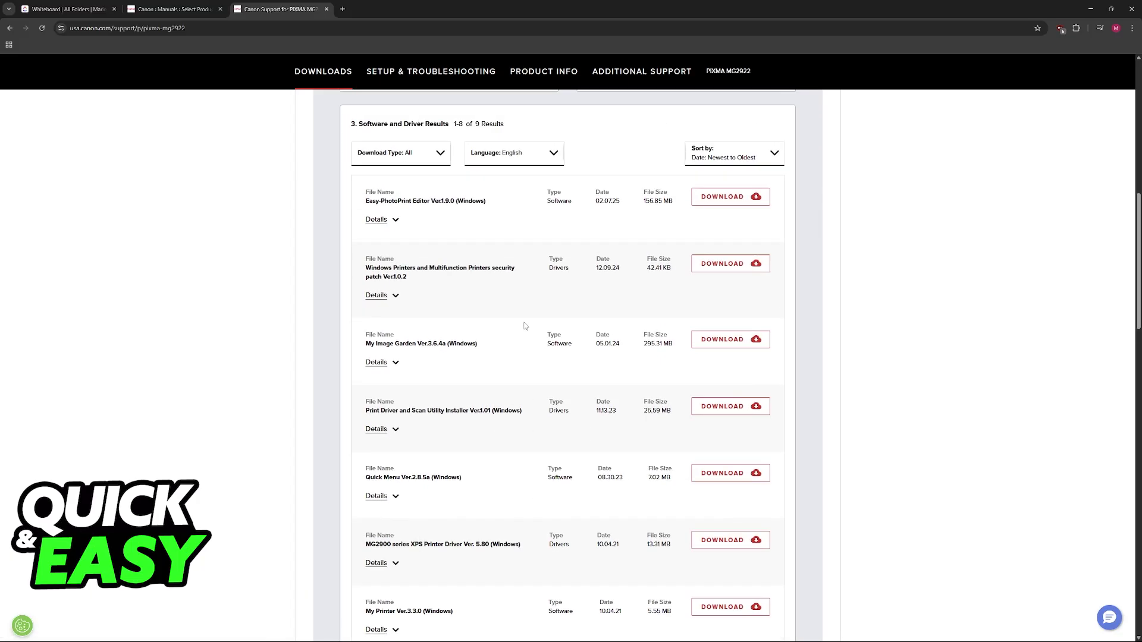
pyautogui.scroll(-2, 392, 426)
pyautogui.moveTo(363, 443); pyautogui.dragTo(533, 443)
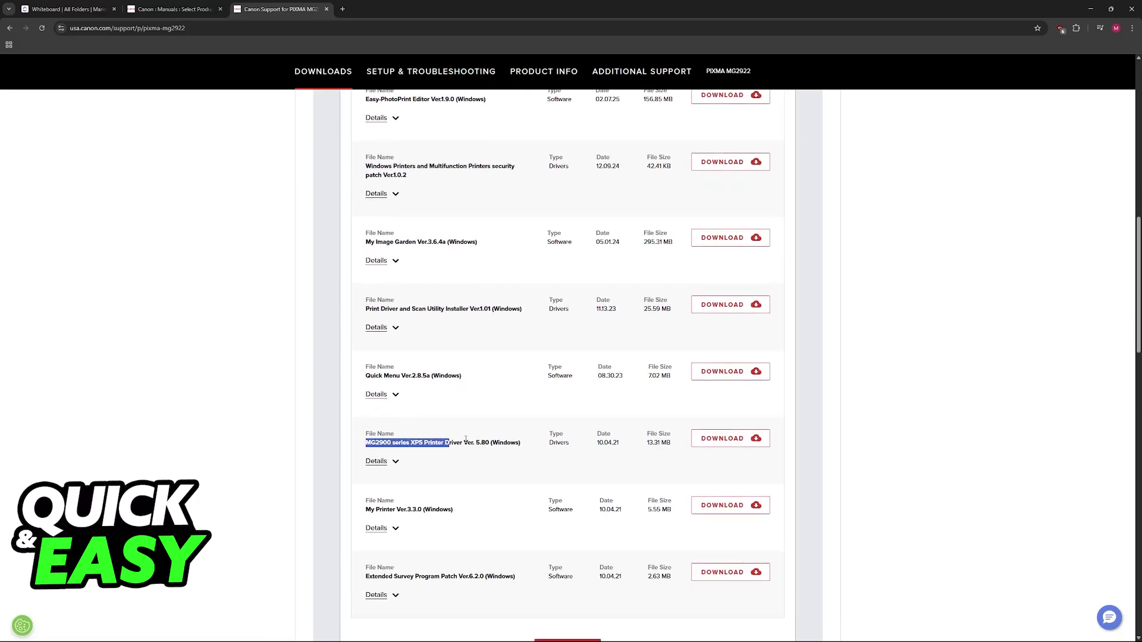
pyautogui.click(534, 443)
pyautogui.moveTo(365, 443); pyautogui.dragTo(465, 447)
pyautogui.scroll(1, 465, 447)
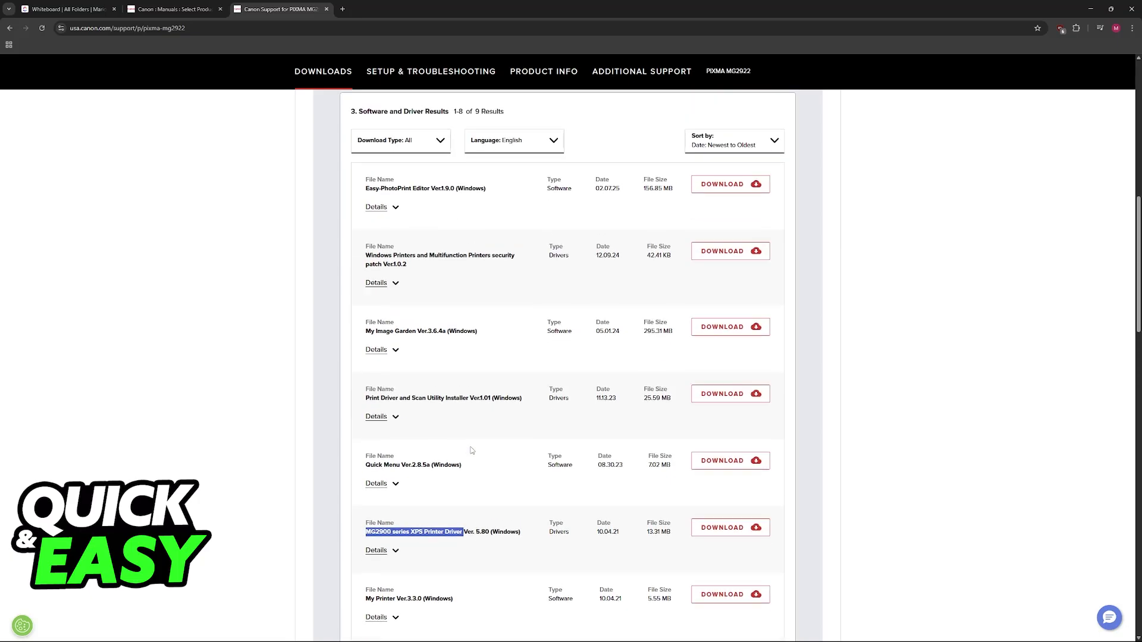
pyautogui.click(472, 448)
pyautogui.moveTo(366, 398); pyautogui.dragTo(504, 398)
pyautogui.click(504, 398)
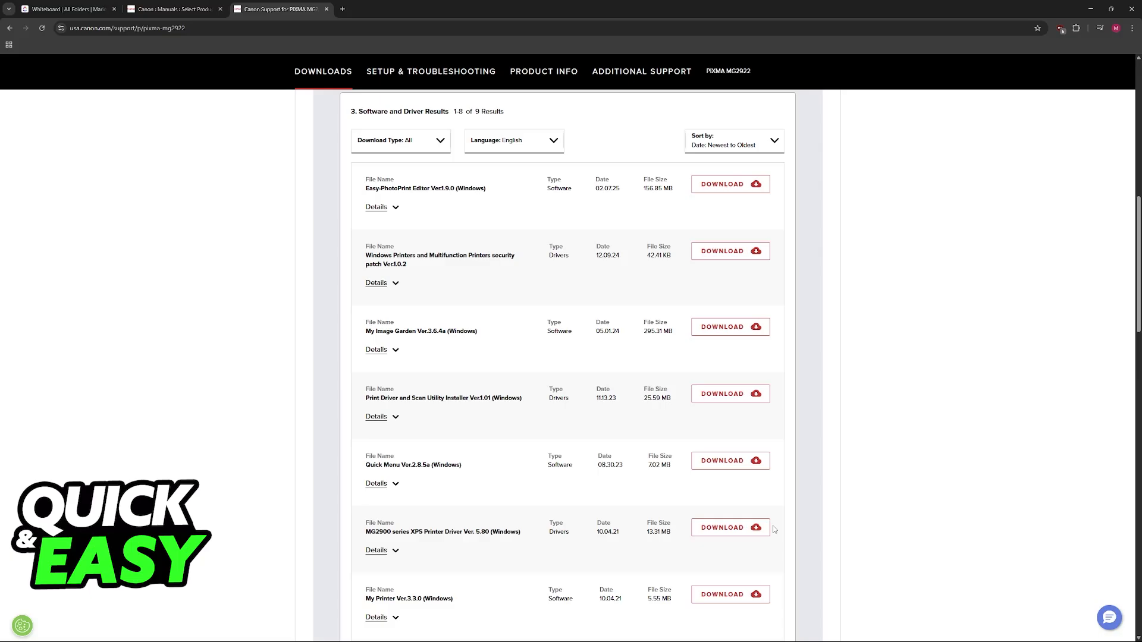
# Step: Return to the whiteboard tab and show it full screen with F11
pyautogui.hotkey('ctrl', '1')
pyautogui.scroll(-3, 662, 336)
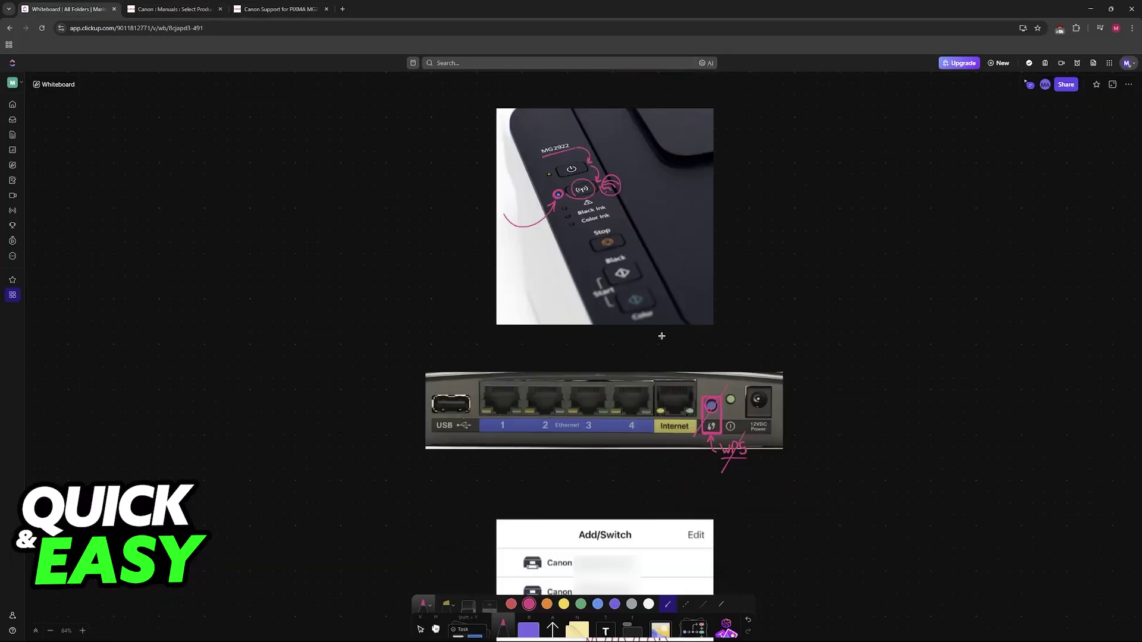
pyautogui.press('F11')
pyautogui.scroll(-2, 719, 295)
pyautogui.scroll(-2, 734, 268)
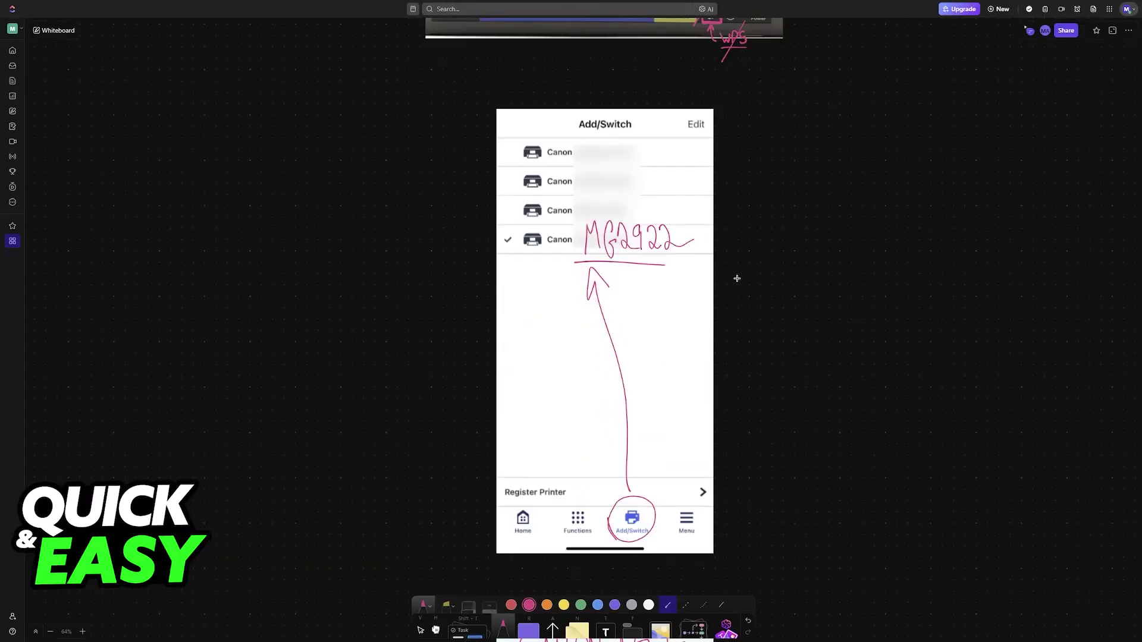
pyautogui.scroll(-3, 737, 277)
pyautogui.scroll(-2, 733, 279)
pyautogui.scroll(-1, 731, 280)
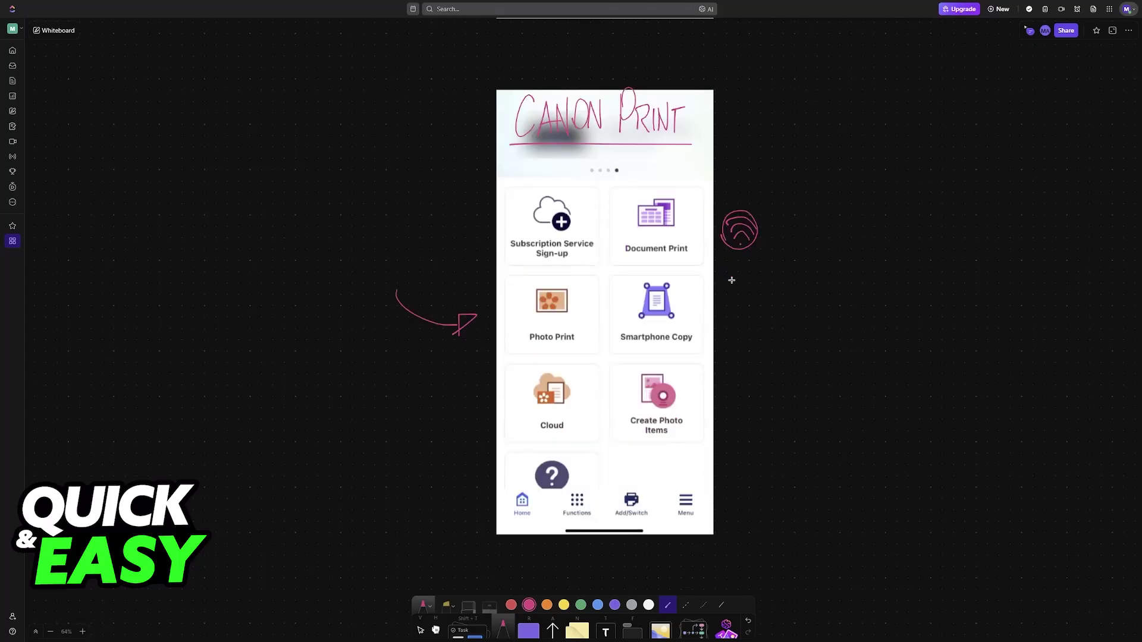